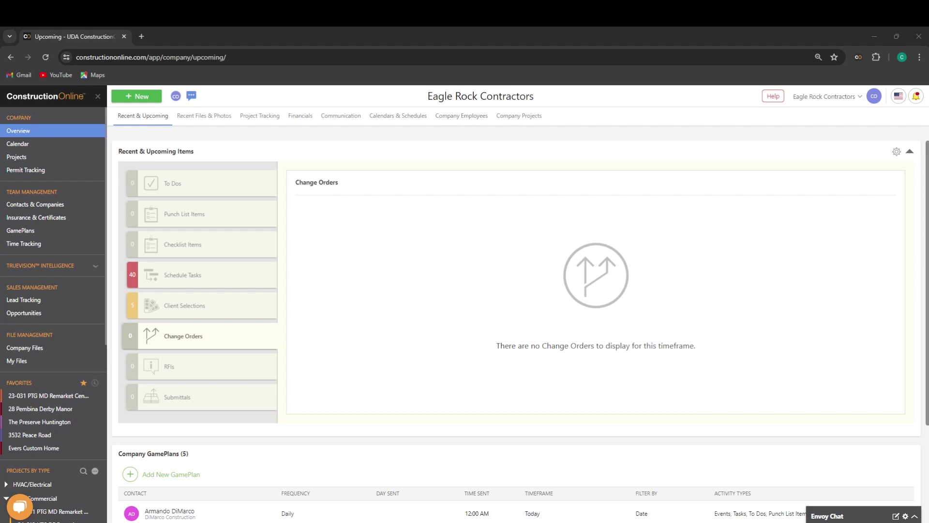
# Expand TrueVision Intelligence and visit Company Calendar, Company Projects, then Permit Tracking (0 permits)
pyautogui.click(58, 265)
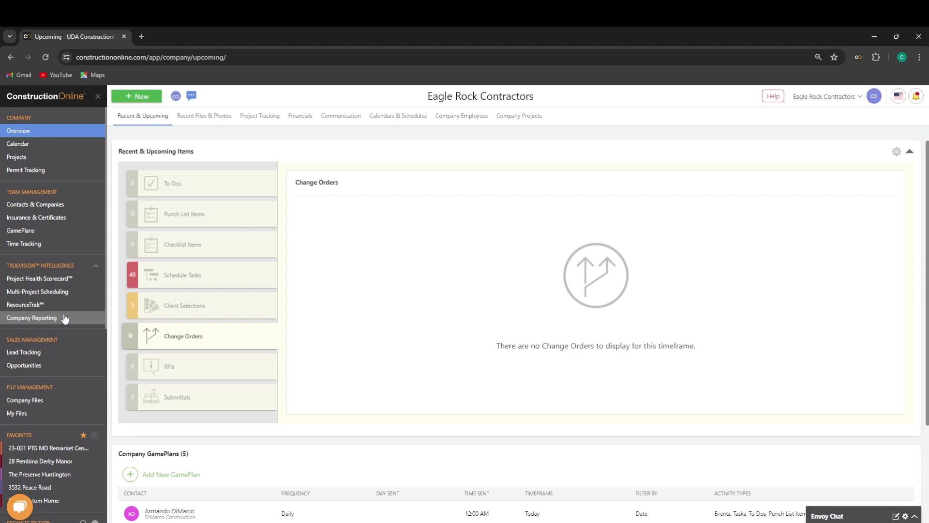
pyautogui.scroll(-2, 58, 394)
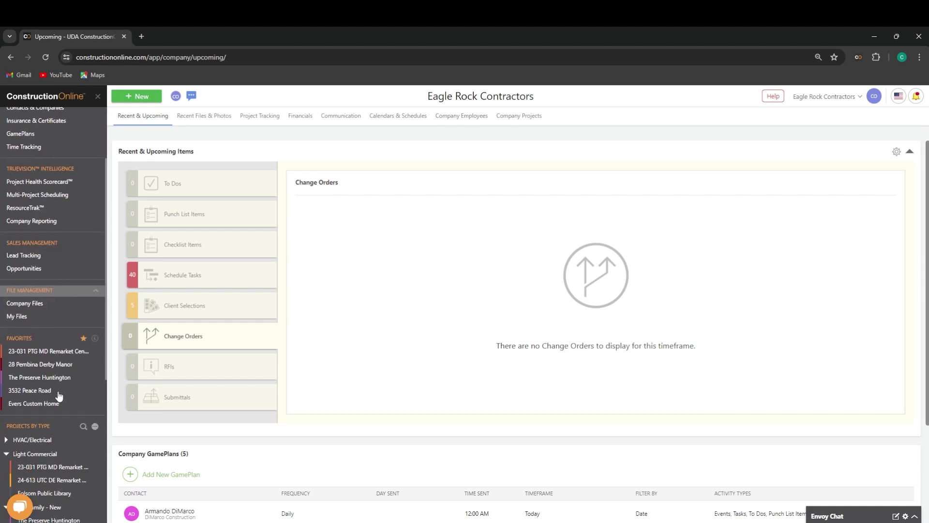
pyautogui.scroll(2, 58, 394)
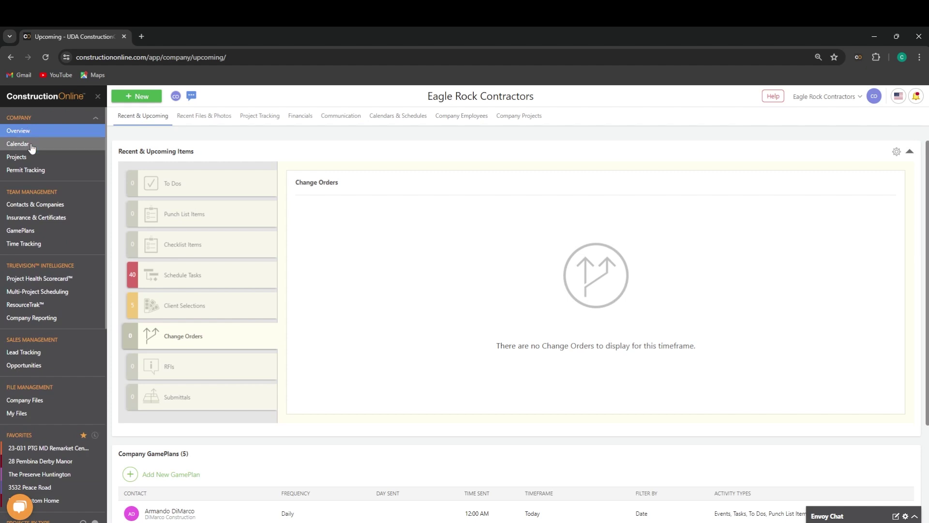
pyautogui.click(32, 147)
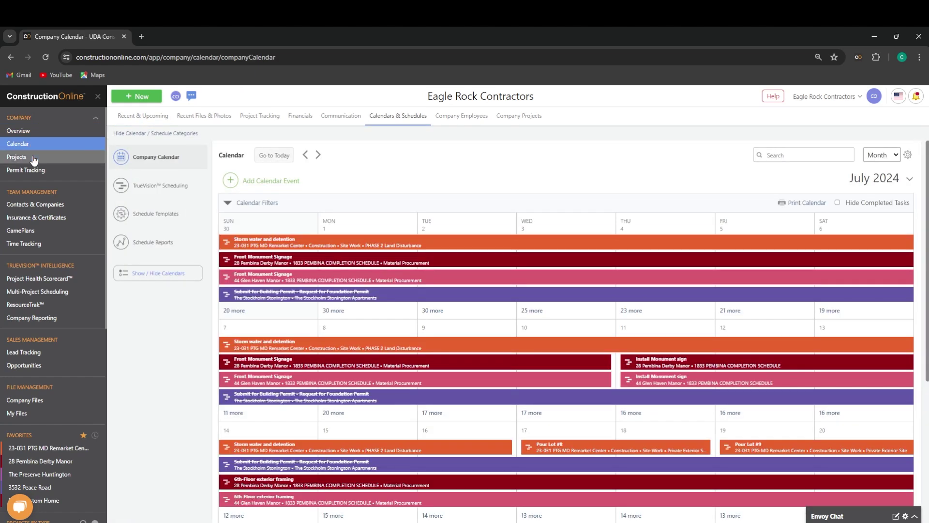
pyautogui.click(33, 158)
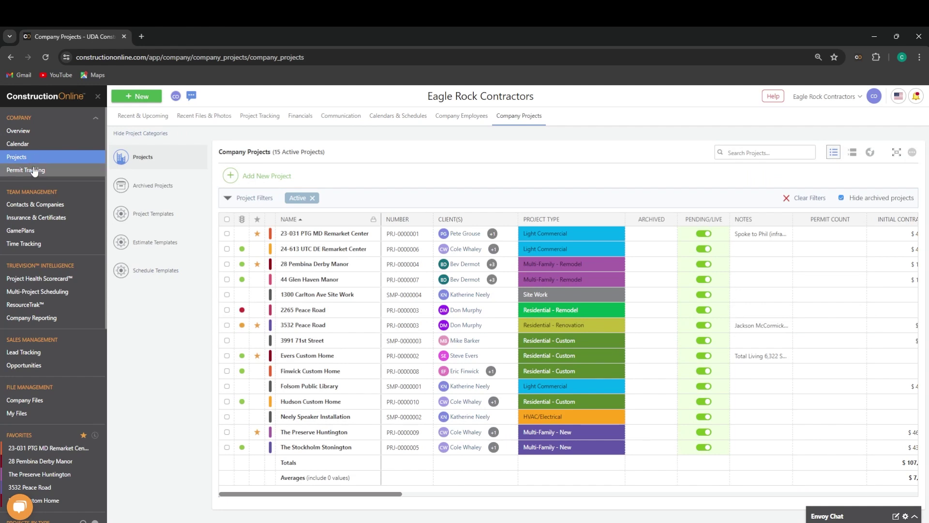
pyautogui.click(34, 172)
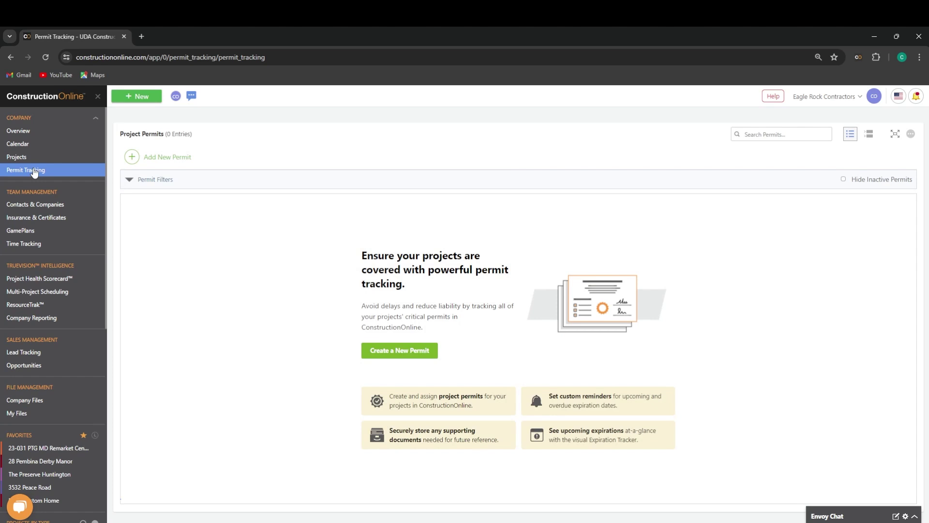
# Visit the Contacts & Companies, Insurance & Certificates, GamePlans and Time Tracking pages
pyautogui.click(45, 208)
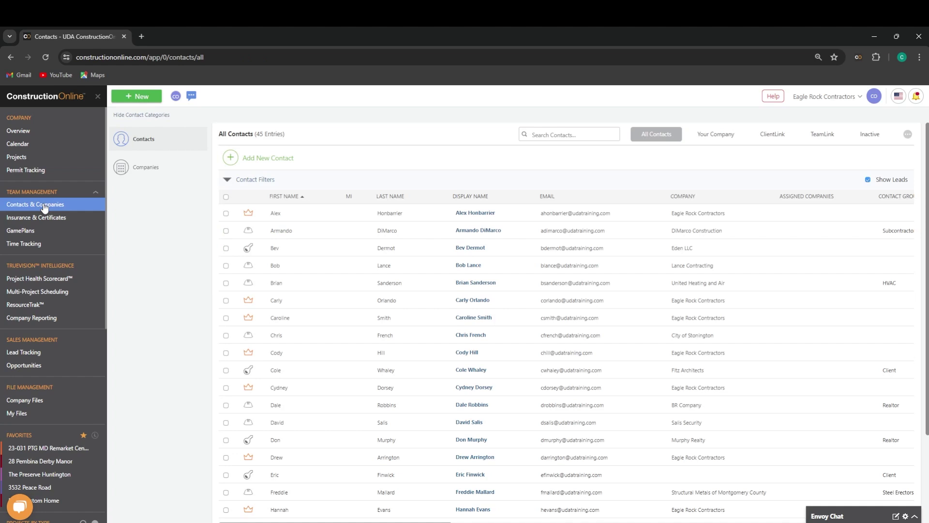
pyautogui.click(42, 219)
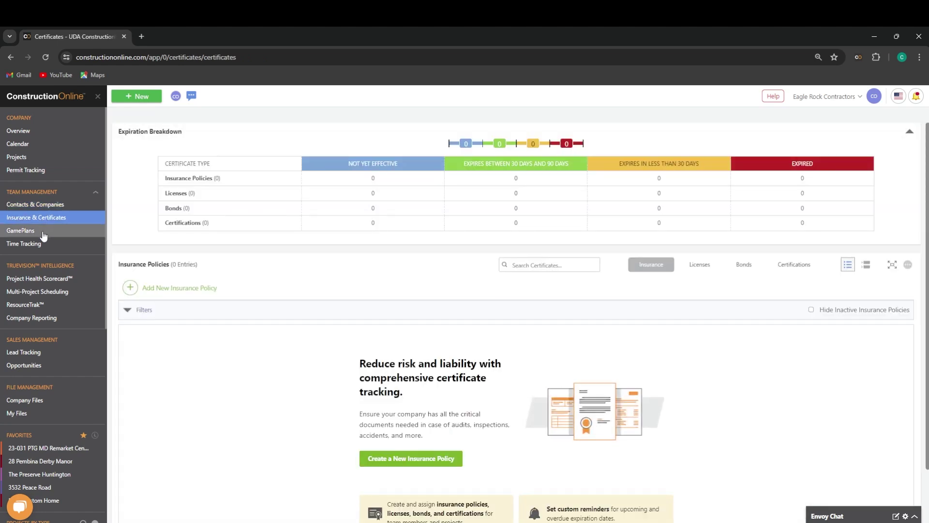
pyautogui.click(43, 234)
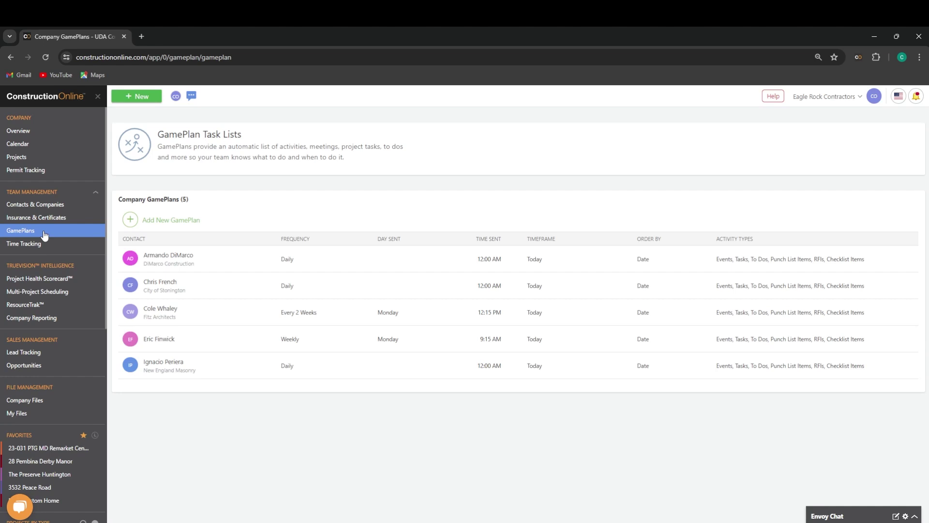
pyautogui.click(48, 247)
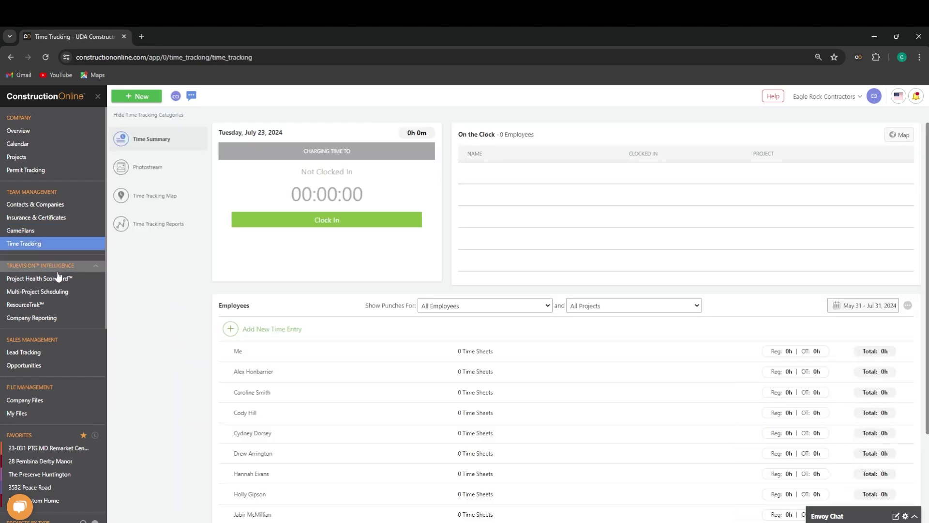
# Visit Project Health Scorecard, Multi-Project Scheduling, ResourceTrak, and finally Company Reporting
pyautogui.click(83, 286)
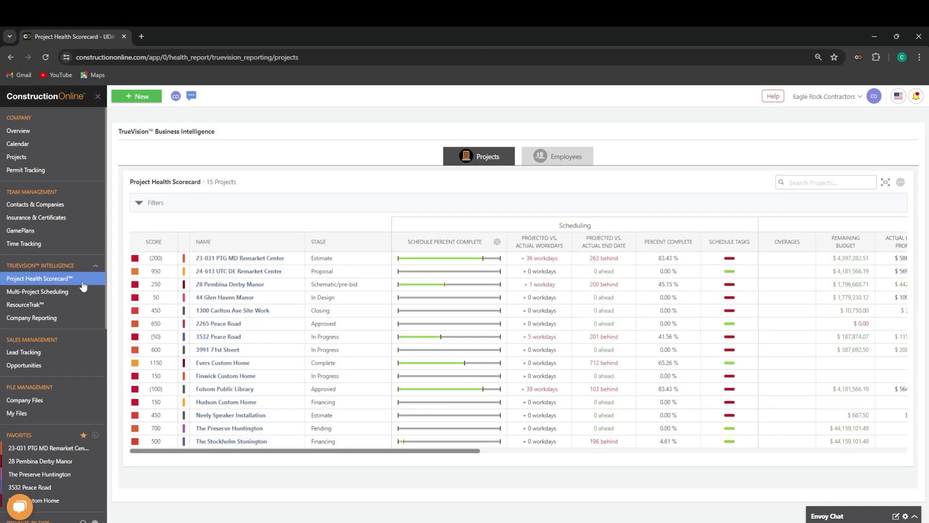
pyautogui.click(83, 295)
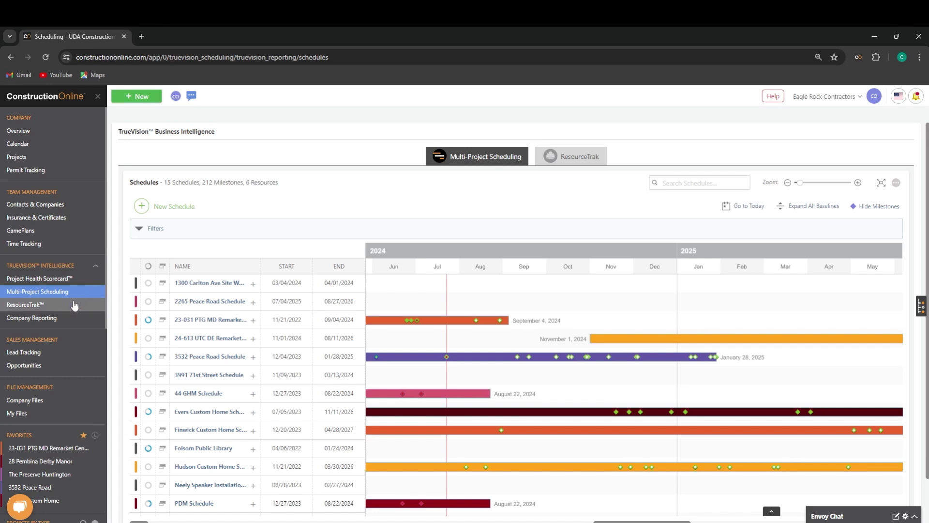
pyautogui.click(74, 305)
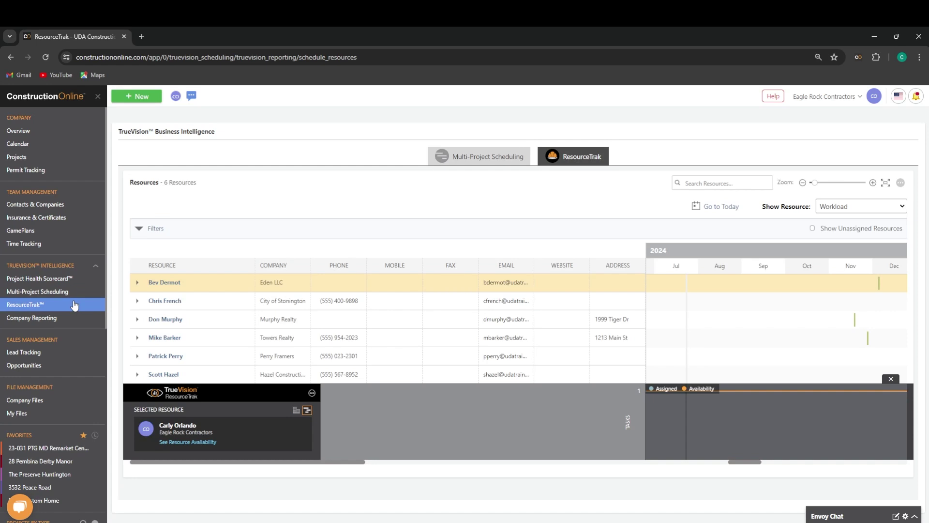
pyautogui.click(68, 318)
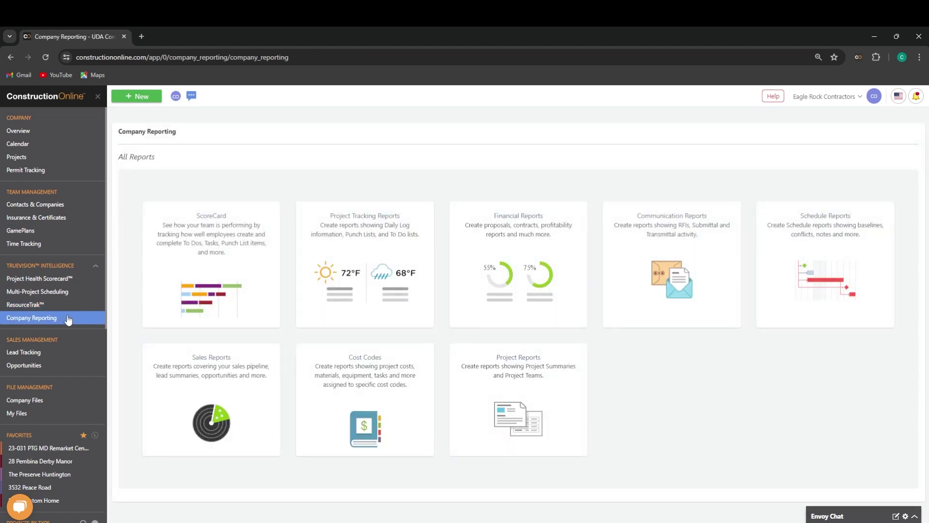
# Visit the lead pipeline, sales opportunities, shared Company Files and the empty My Files page
pyautogui.click(59, 351)
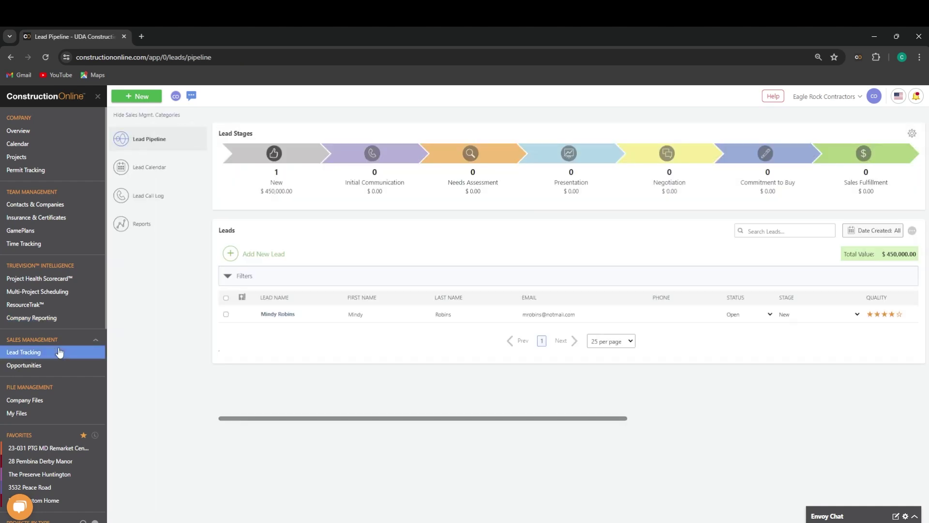
pyautogui.click(60, 367)
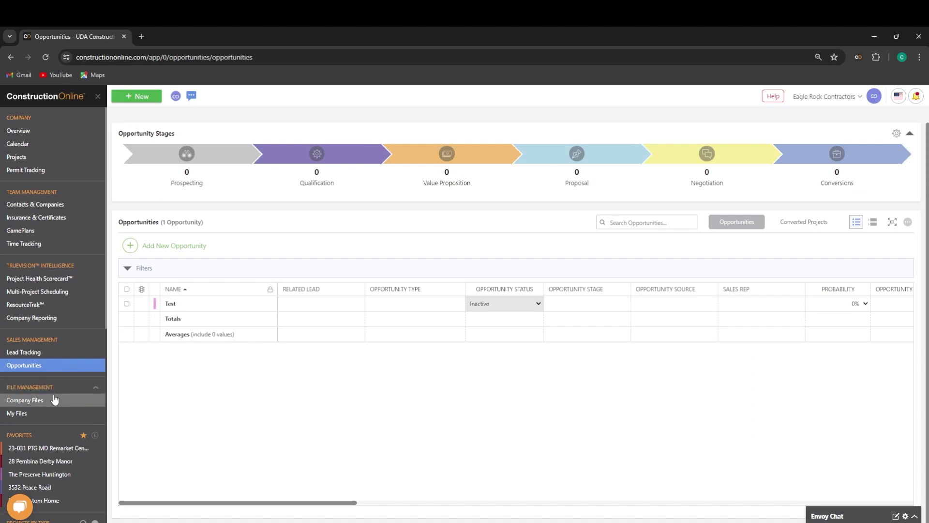
pyautogui.click(55, 400)
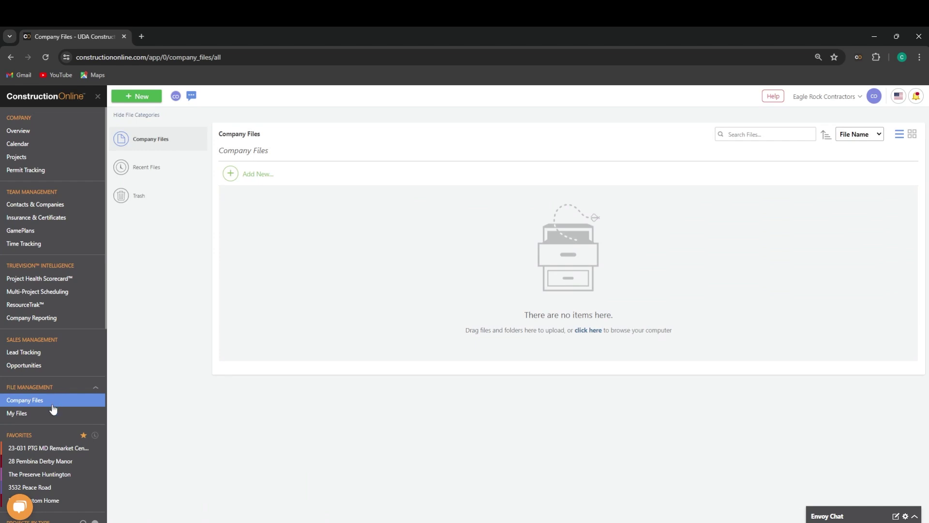
pyautogui.click(50, 414)
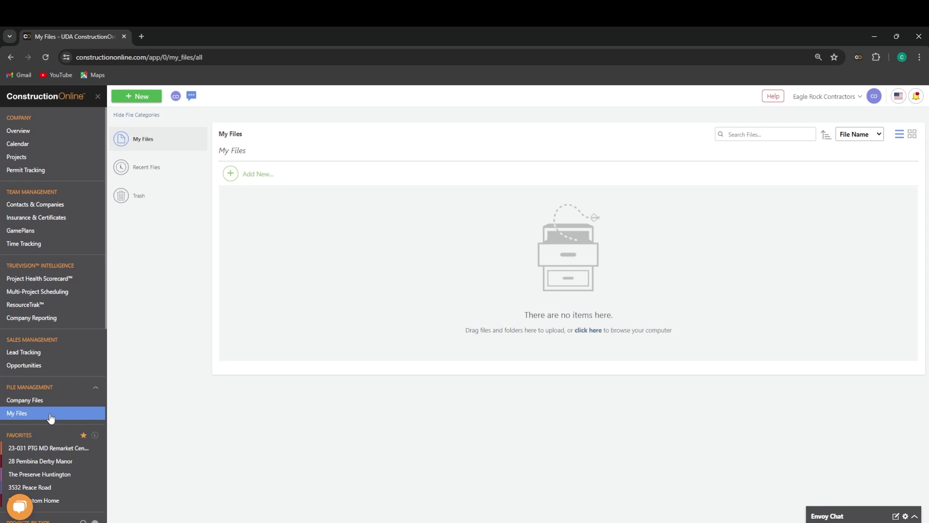
# Switch the sidebar between Recents and Favorites, scroll the projects list, then open Company Overview
pyautogui.scroll(-2, 51, 418)
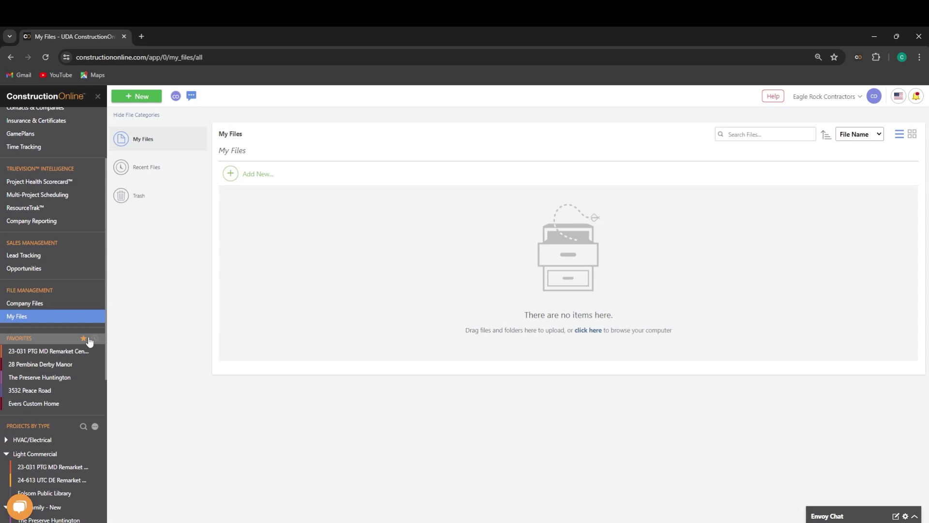
pyautogui.click(95, 339)
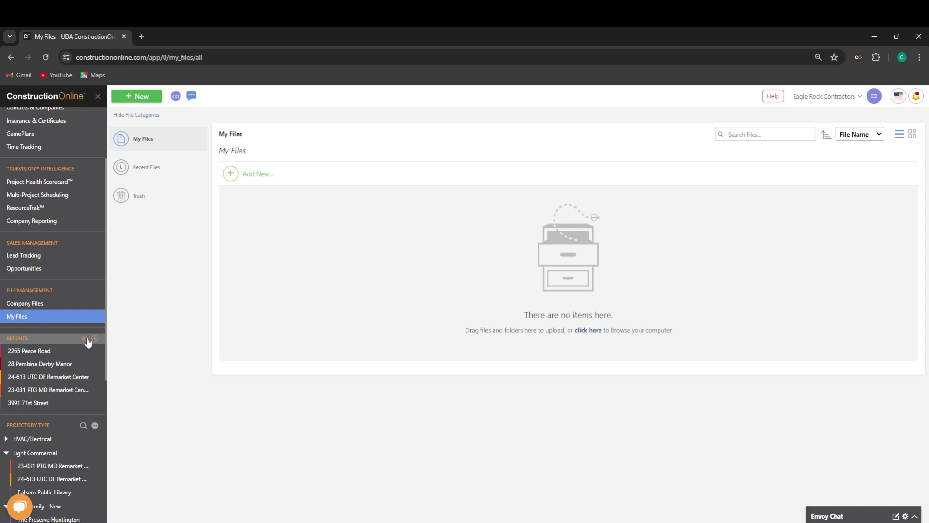
pyautogui.click(83, 338)
pyautogui.scroll(-3, 81, 345)
pyautogui.scroll(-1, 79, 344)
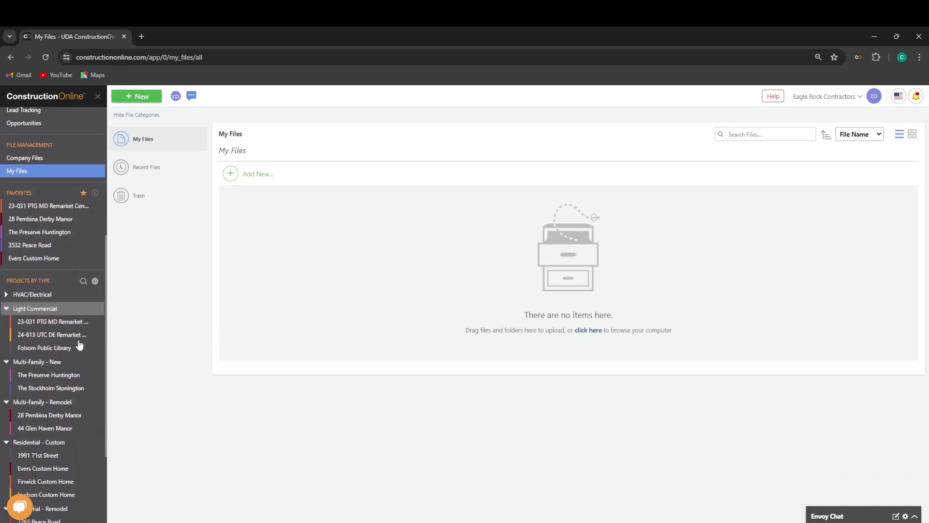
pyautogui.scroll(-1, 79, 344)
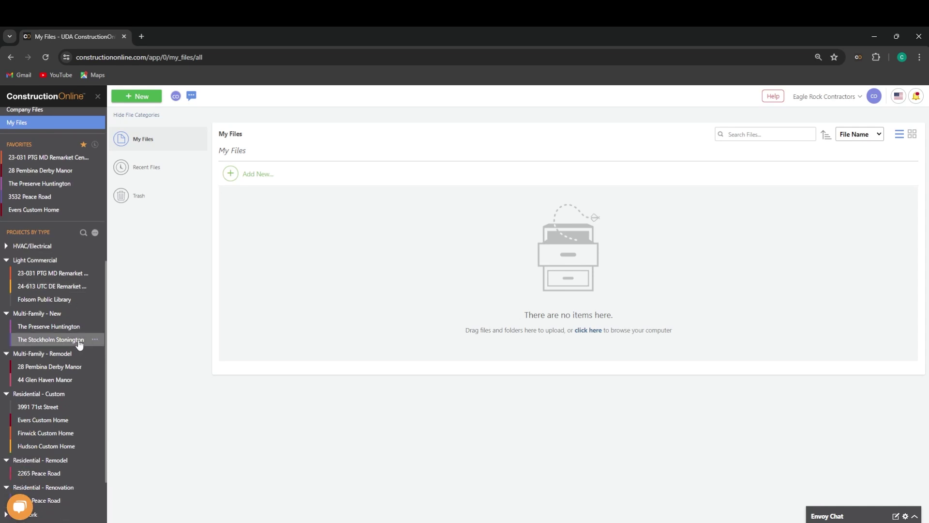
pyautogui.scroll(6, 79, 344)
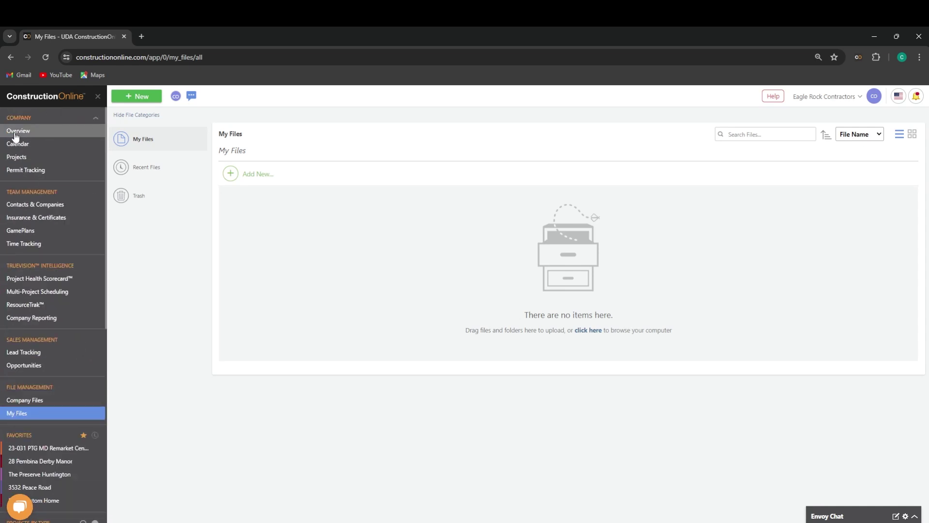
pyautogui.click(15, 135)
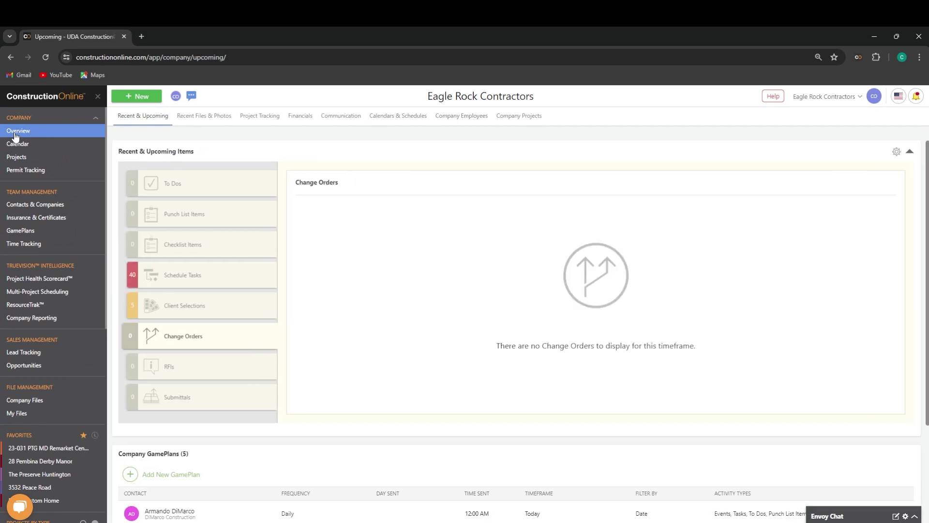
pyautogui.click(850, 103)
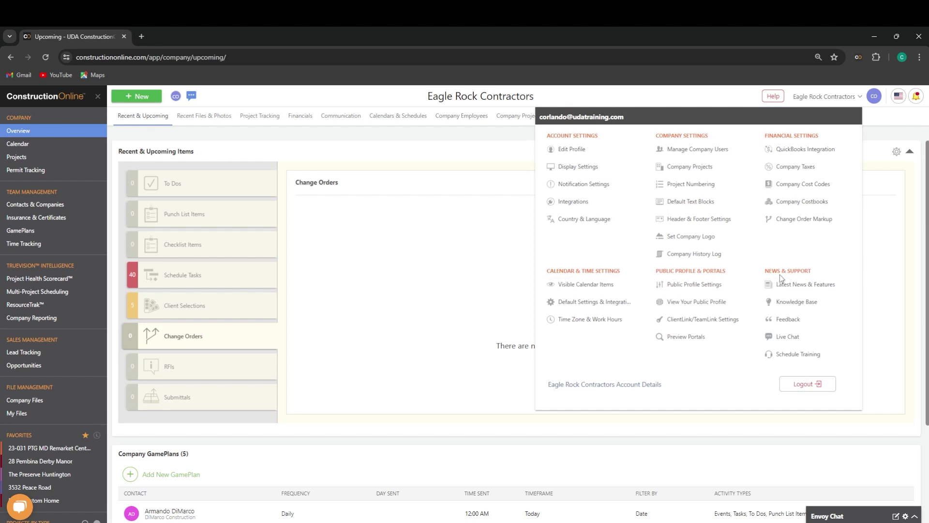
pyautogui.click(149, 102)
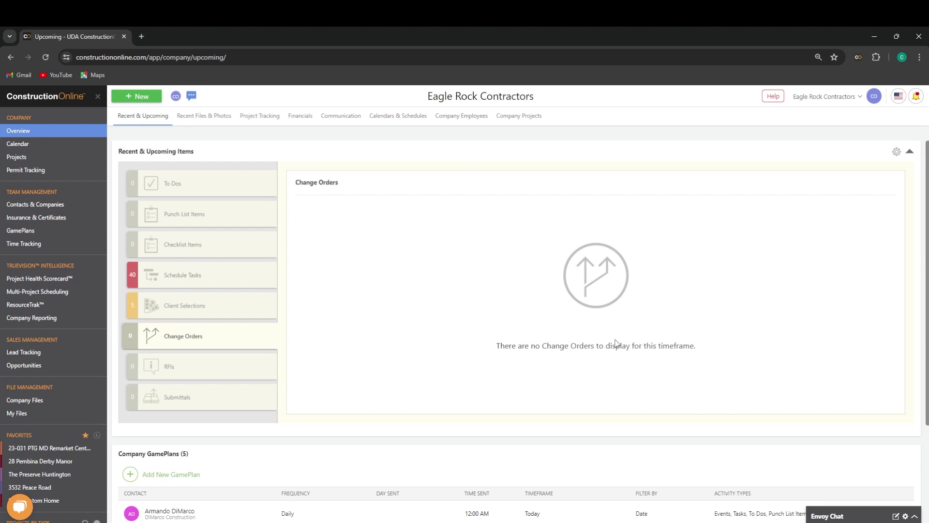
pyautogui.click(861, 518)
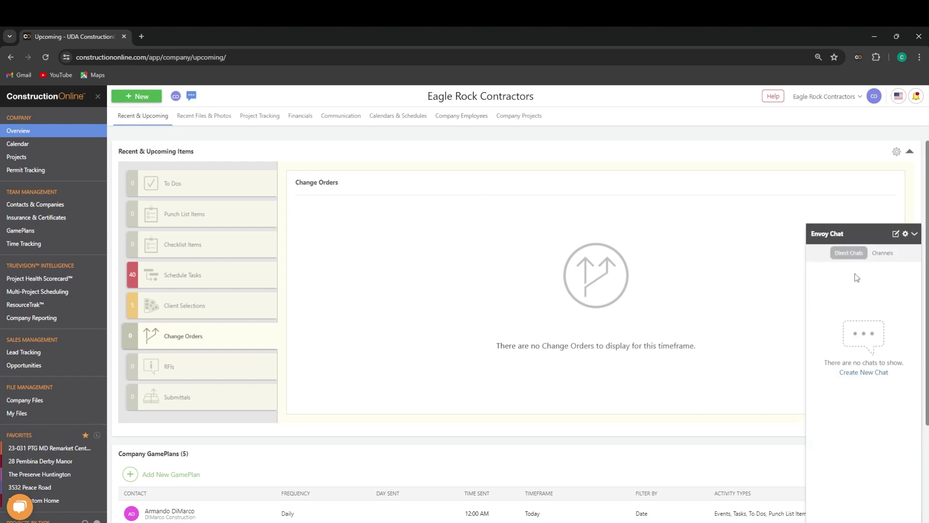
pyautogui.click(857, 230)
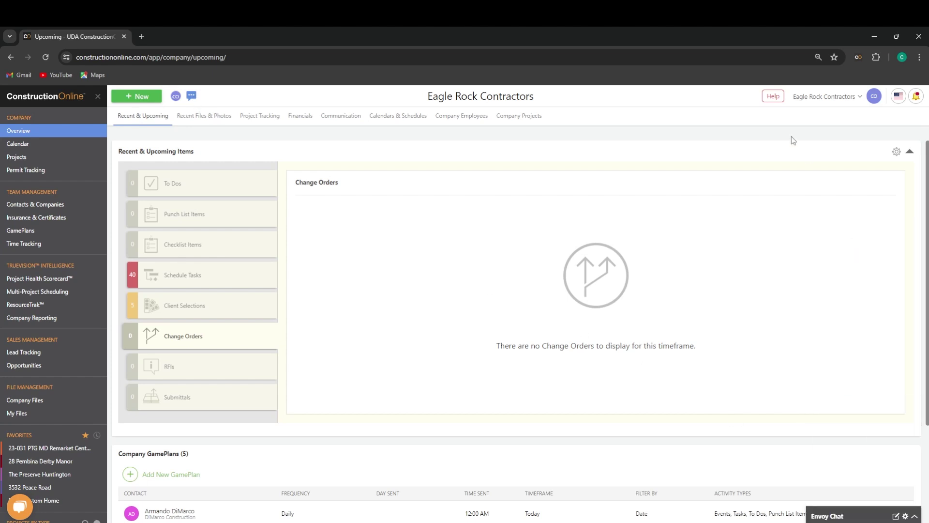
pyautogui.click(773, 103)
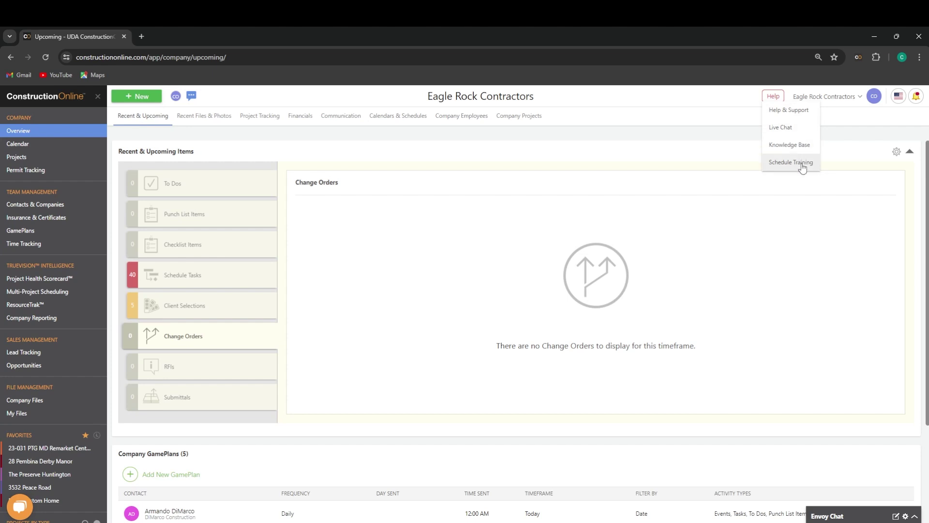
pyautogui.click(896, 99)
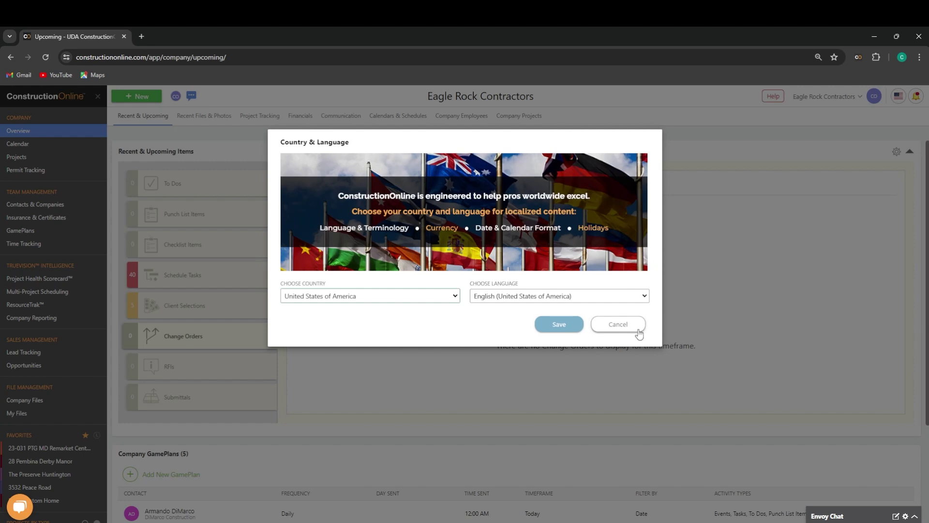
pyautogui.click(618, 324)
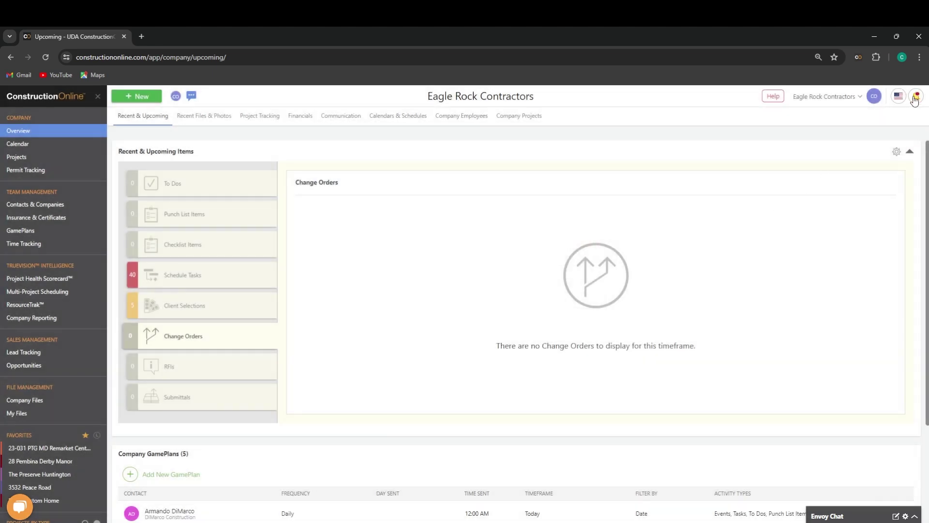
pyautogui.click(915, 98)
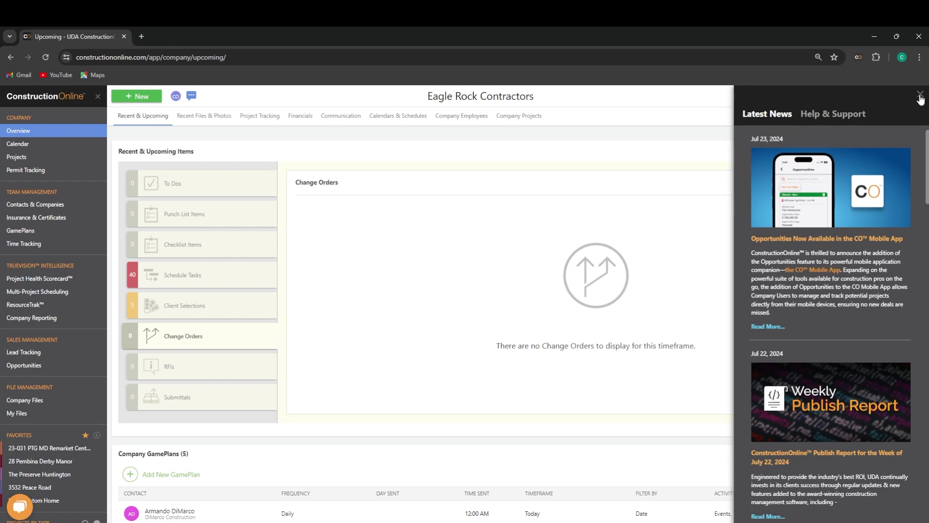
pyautogui.click(920, 95)
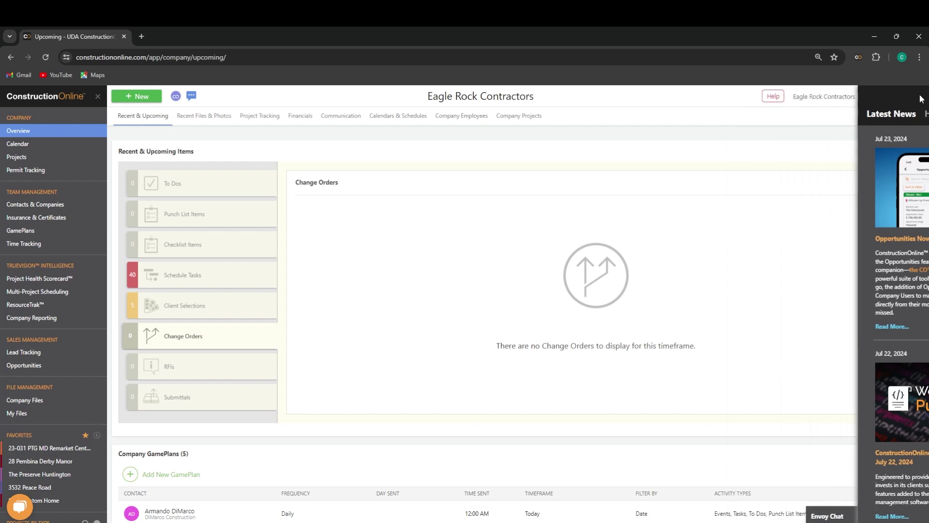
pyautogui.click(29, 511)
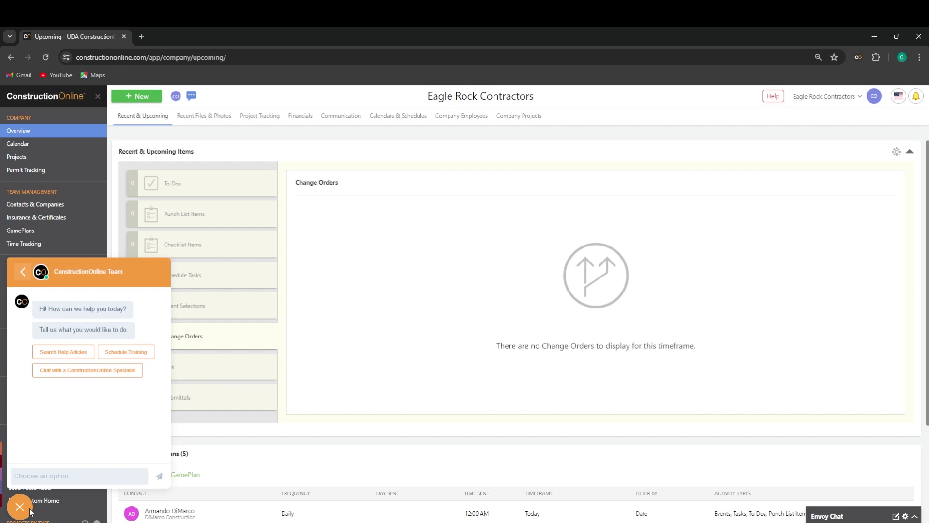
pyautogui.click(28, 509)
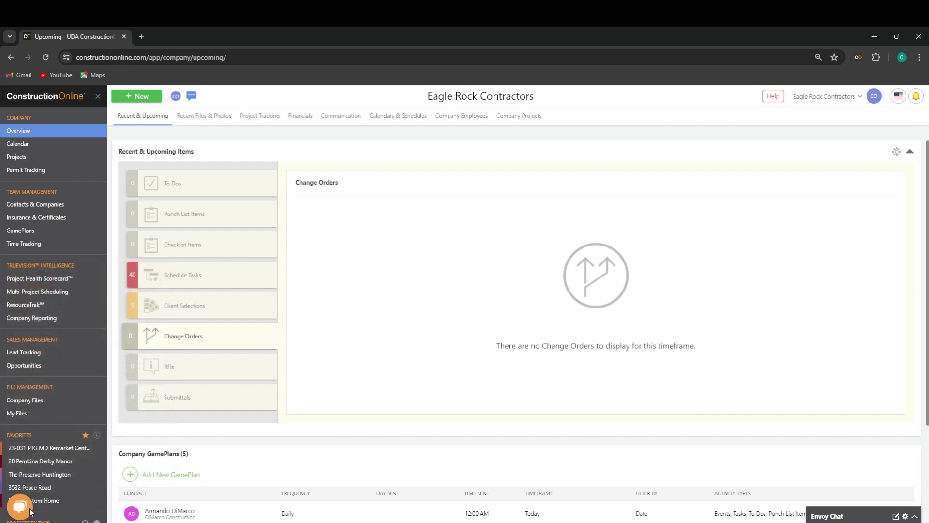